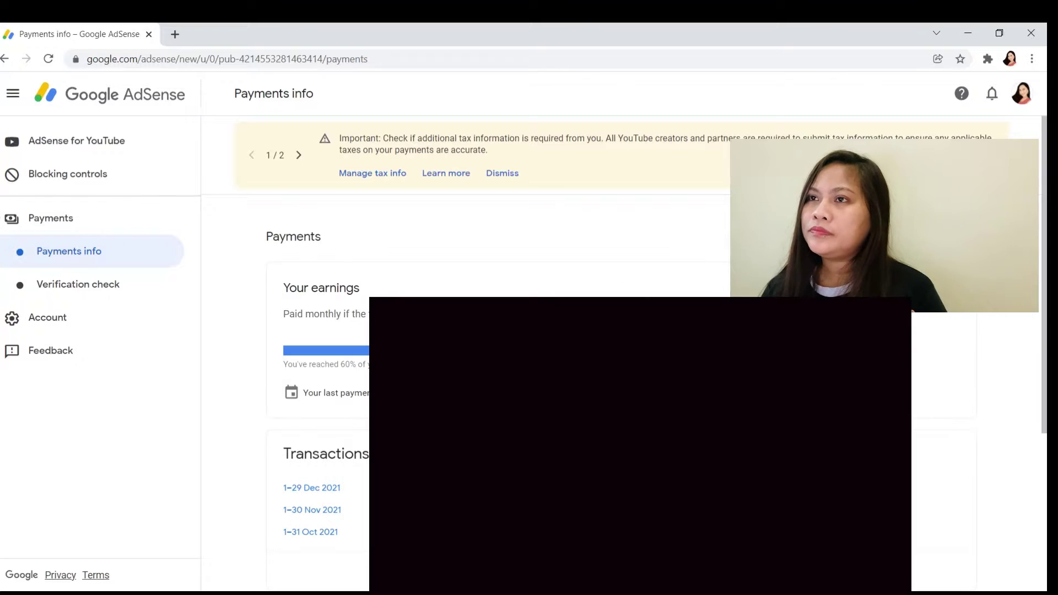
- Open the payments settings for management from the Payments info page
scroll(552, 221, down, 4)
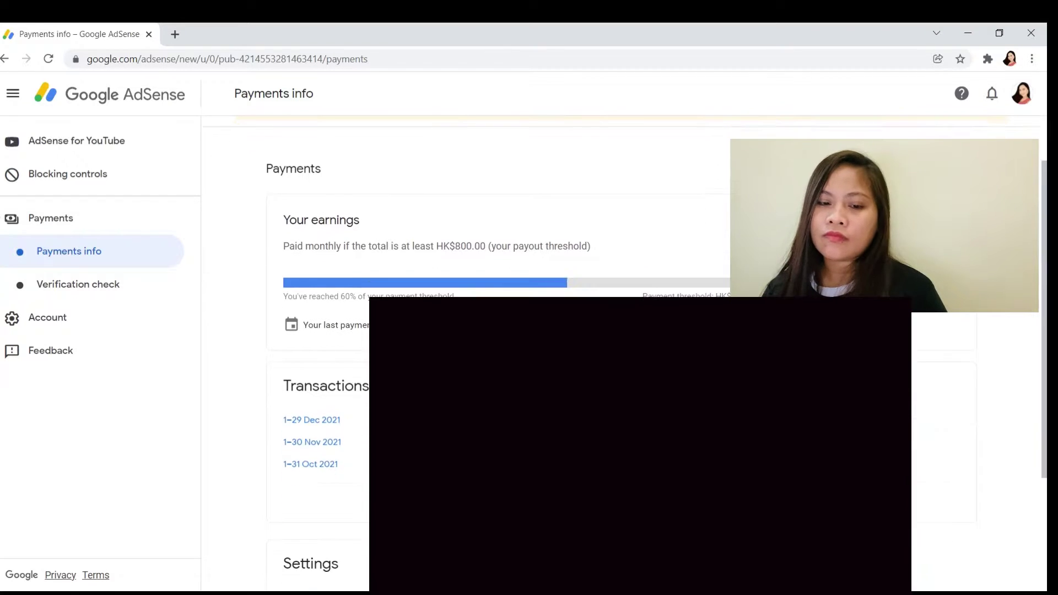
scroll(496, 221, up, 3)
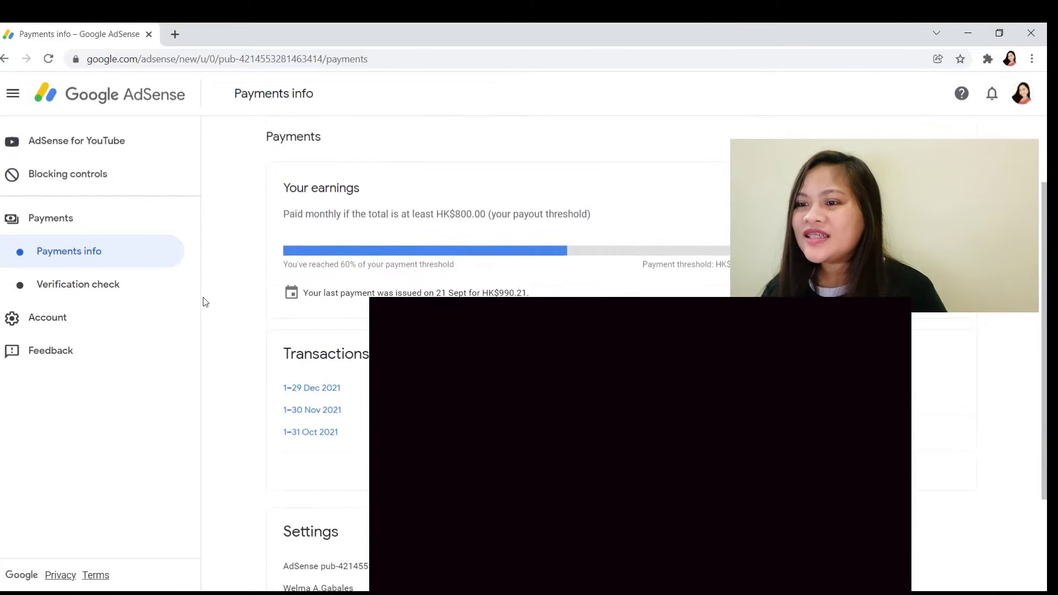
click(45, 222)
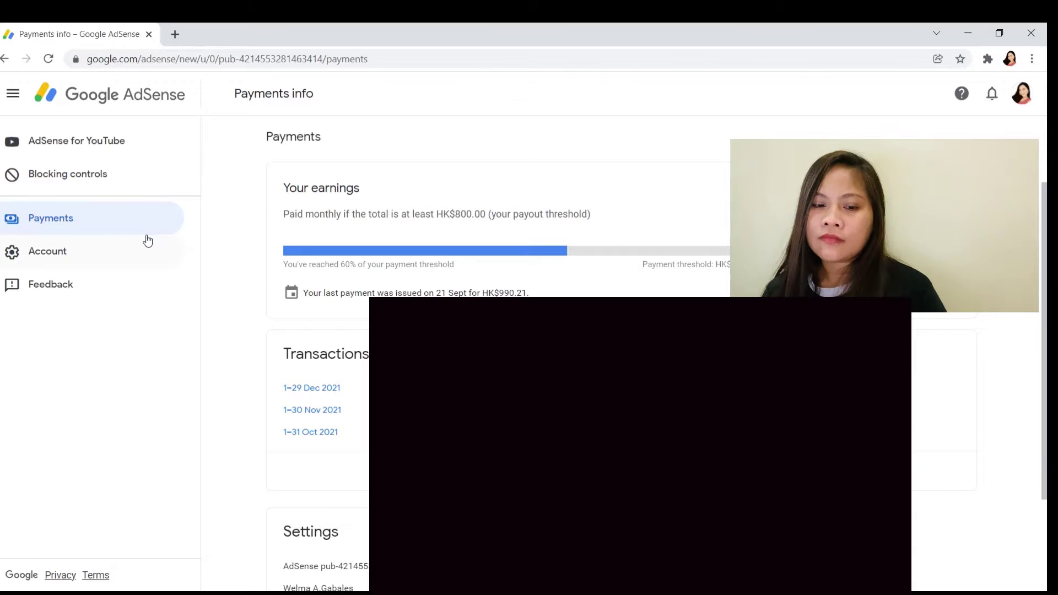
scroll(187, 212, down, 3)
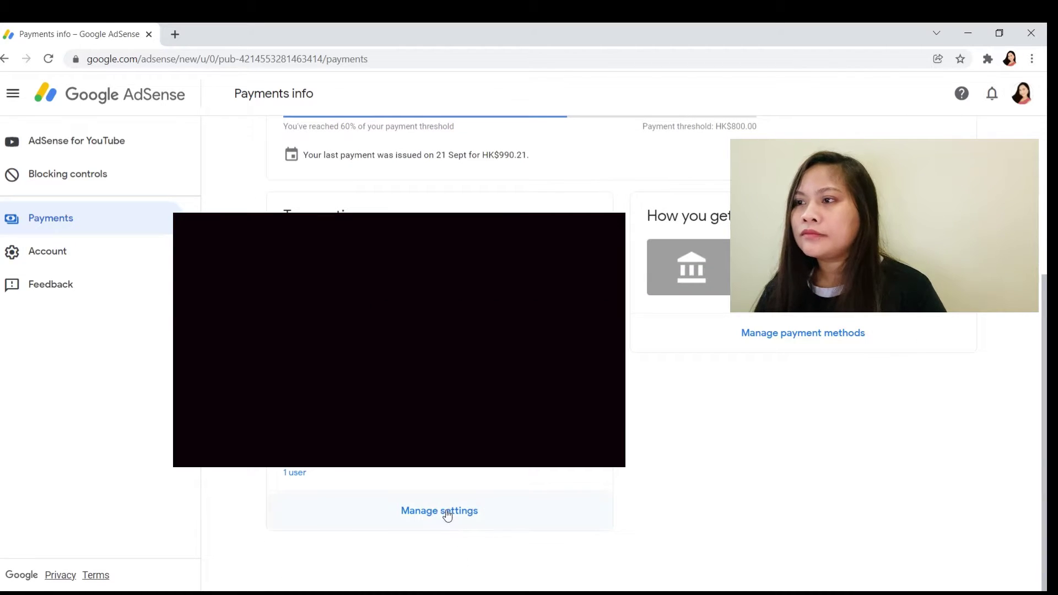
click(448, 512)
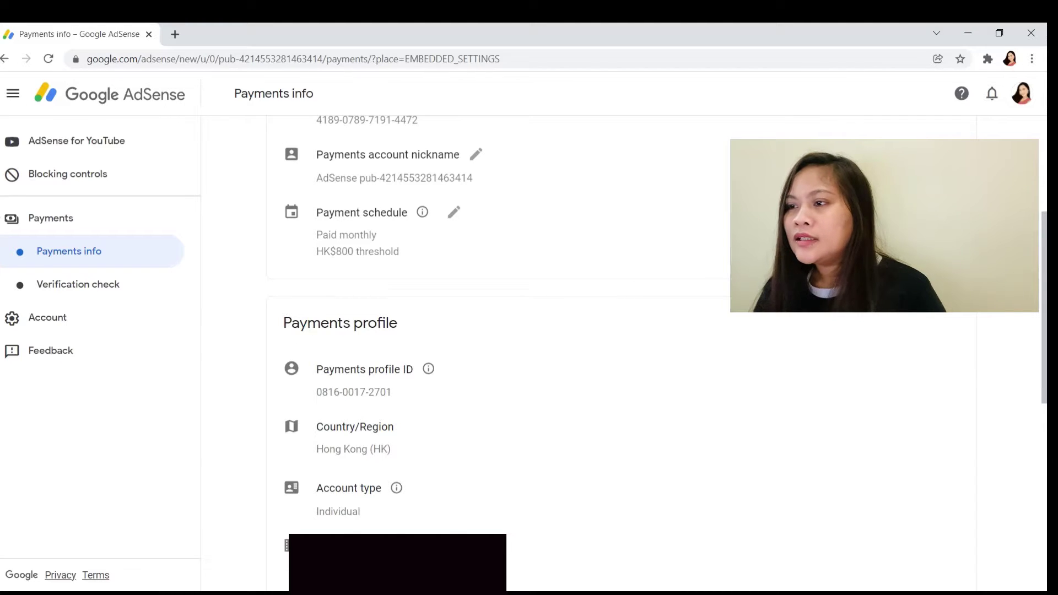
- Open tax info management from the payments profile's United States tax info and bring up the tax document delivery preferences
scroll(616, 281, down, 1)
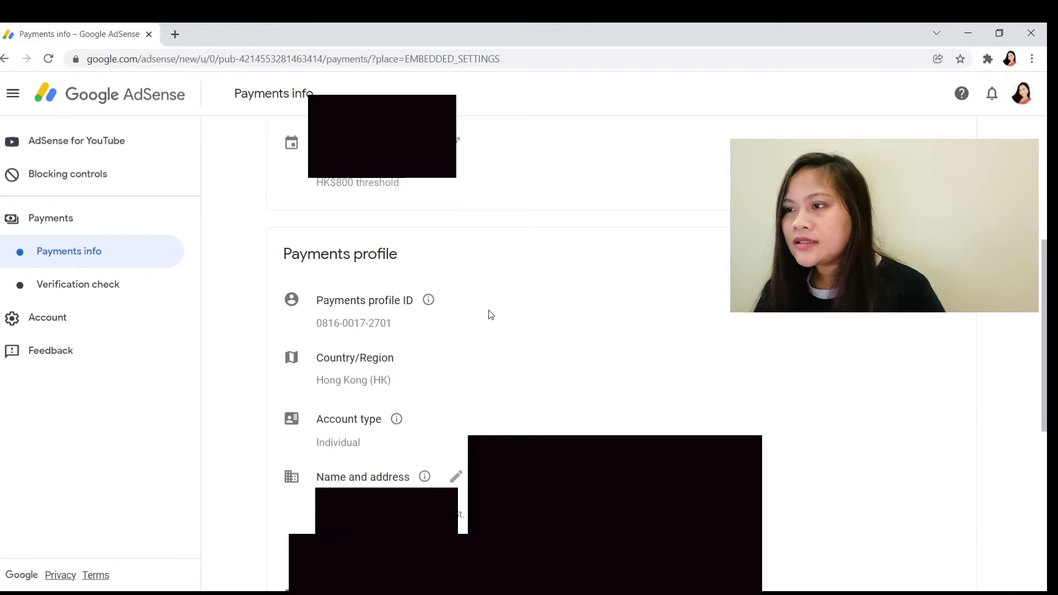
scroll(536, 338, down, 2)
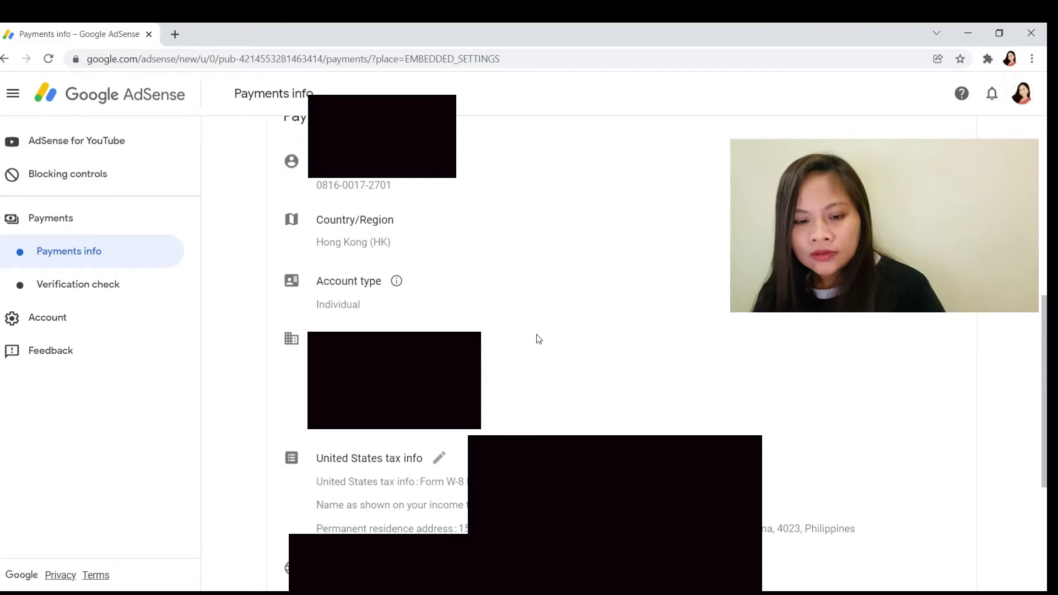
scroll(537, 339, down, 1)
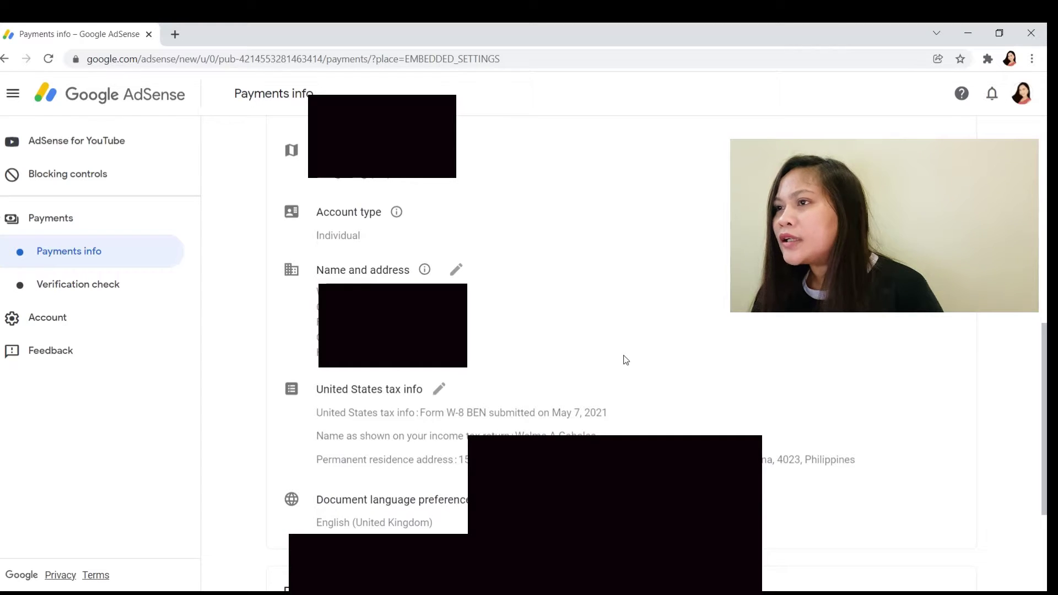
scroll(627, 360, down, 3)
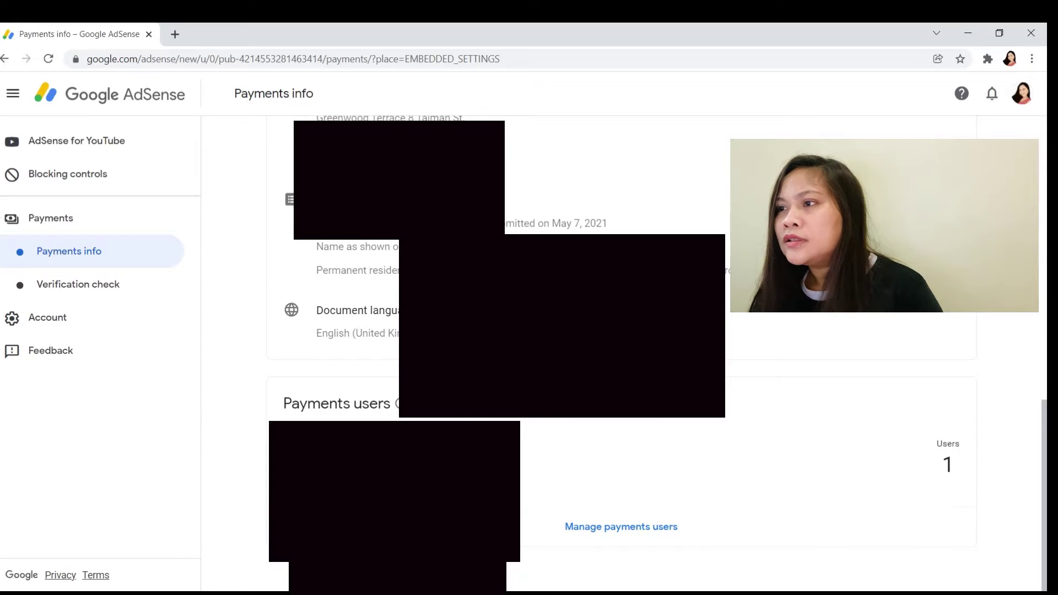
scroll(622, 353, up, 1)
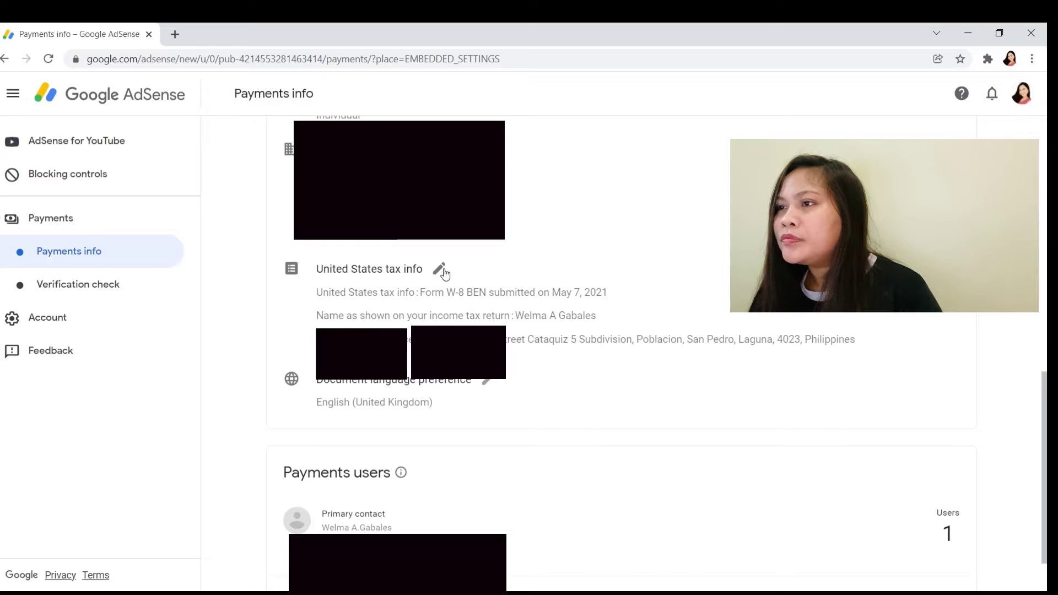
click(440, 269)
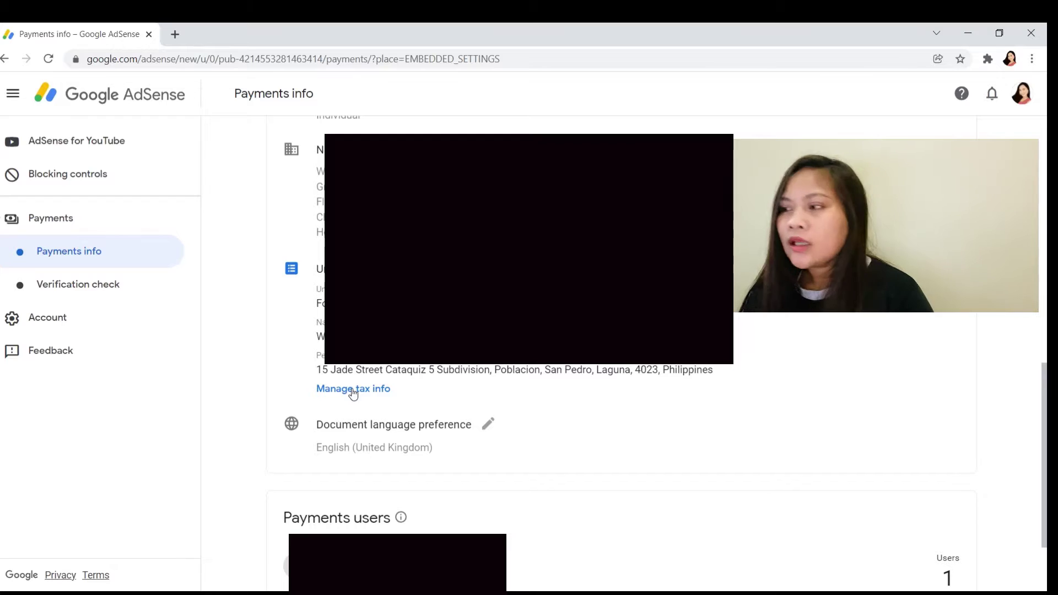
click(355, 391)
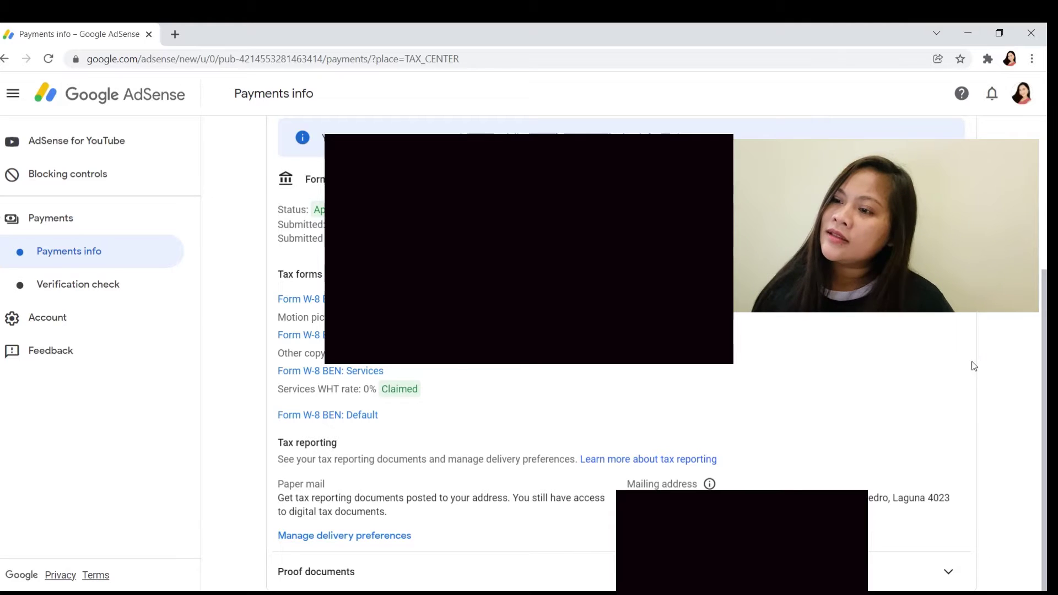
click(329, 538)
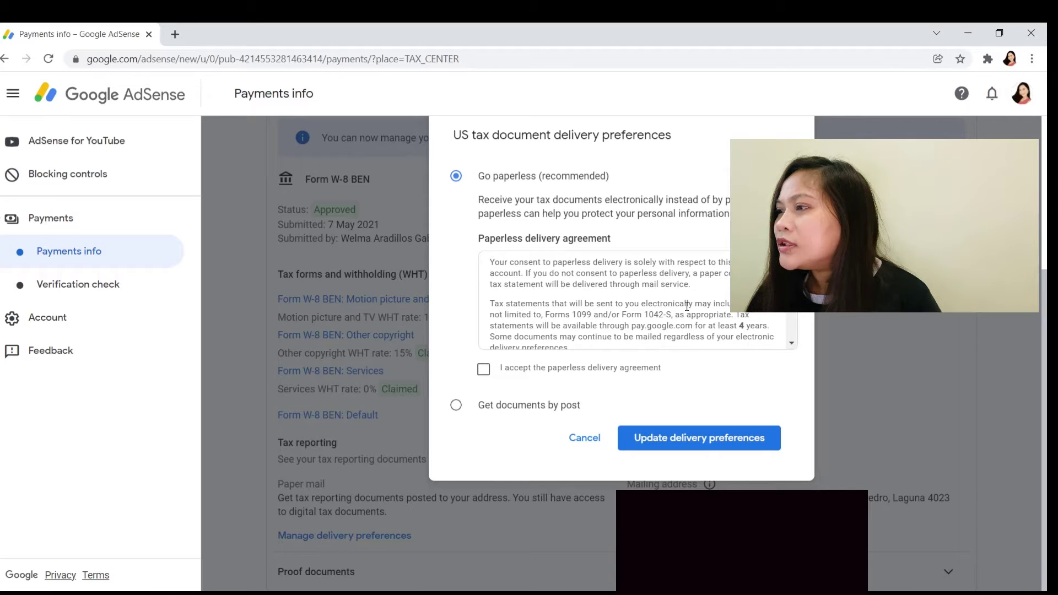
- Read the paperless delivery agreement in the US tax document delivery preferences
scroll(687, 306, down, 2)
scroll(687, 306, up, 2)
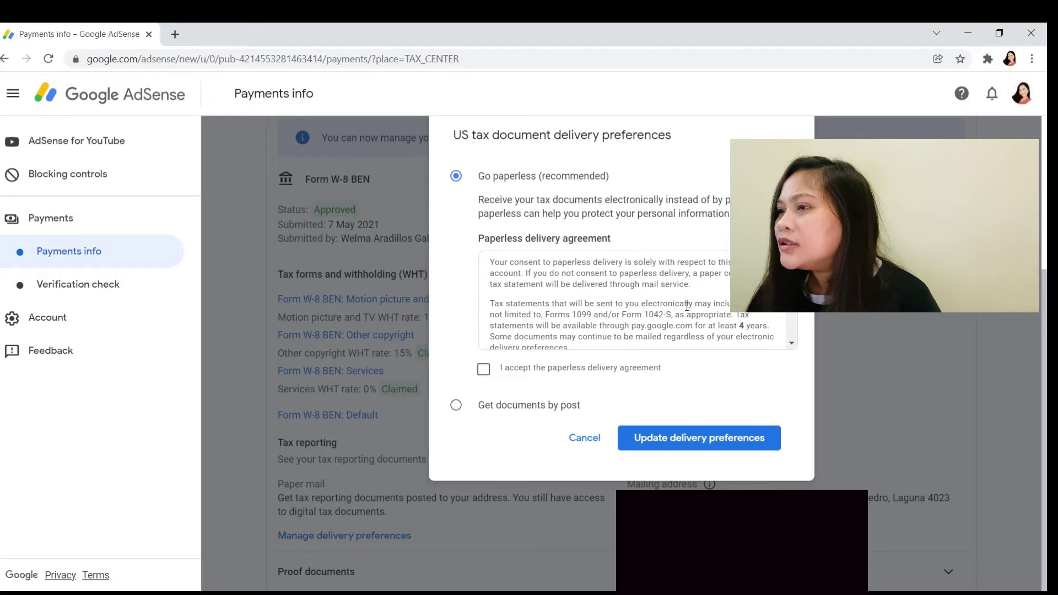
scroll(687, 306, up, 1)
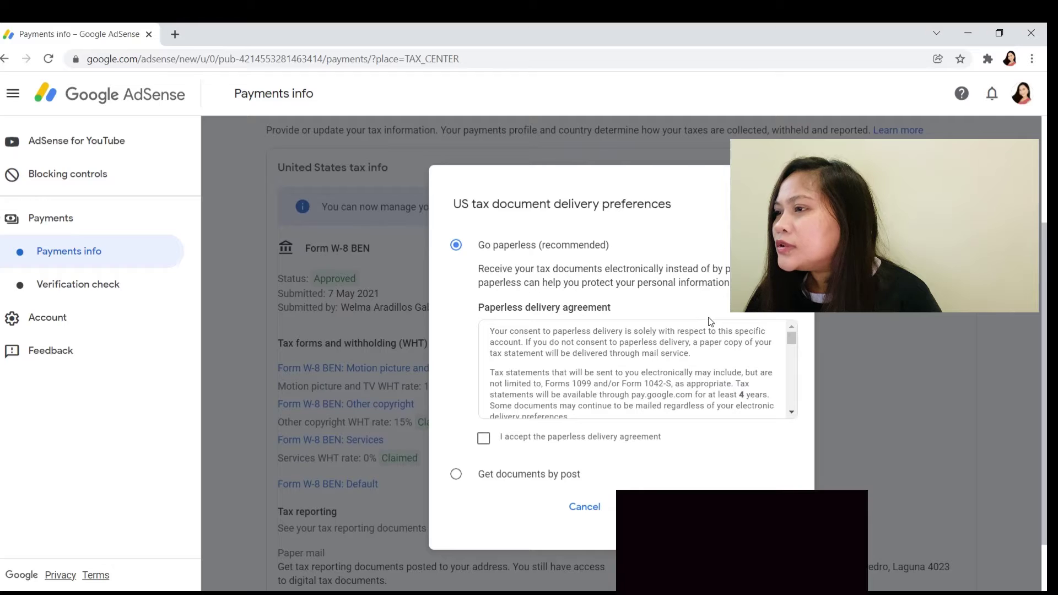
scroll(712, 323, down, 1)
scroll(703, 346, up, 1)
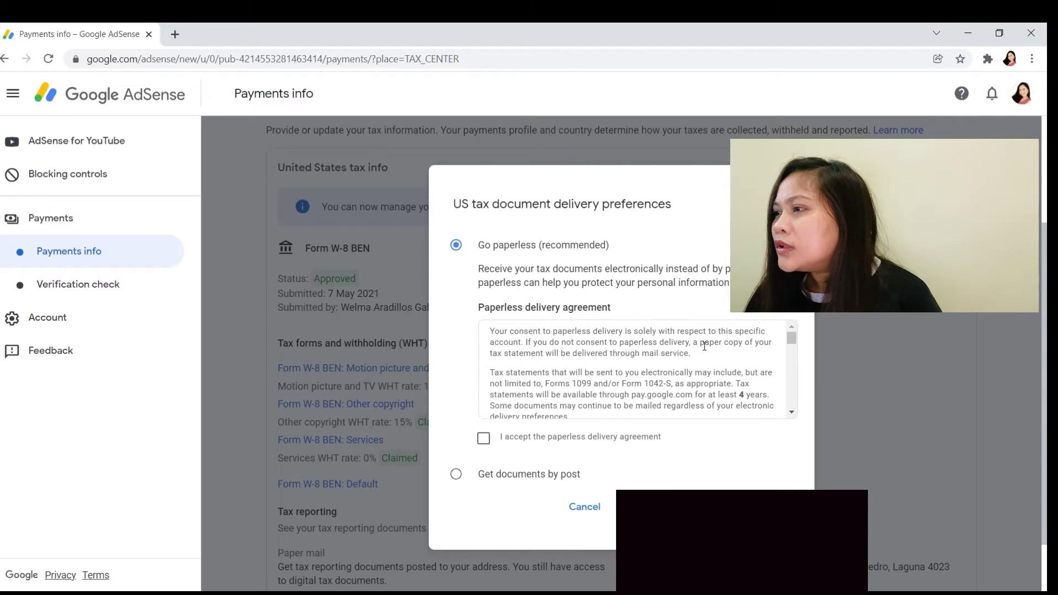
scroll(704, 345, down, 2)
scroll(704, 345, up, 2)
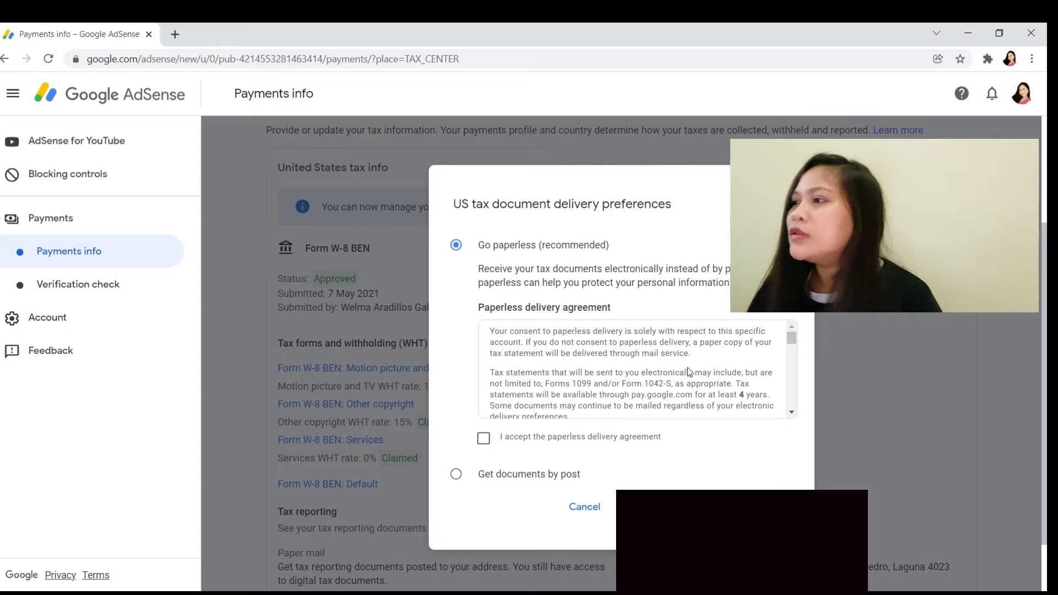
scroll(692, 367, down, 2)
scroll(693, 363, up, 2)
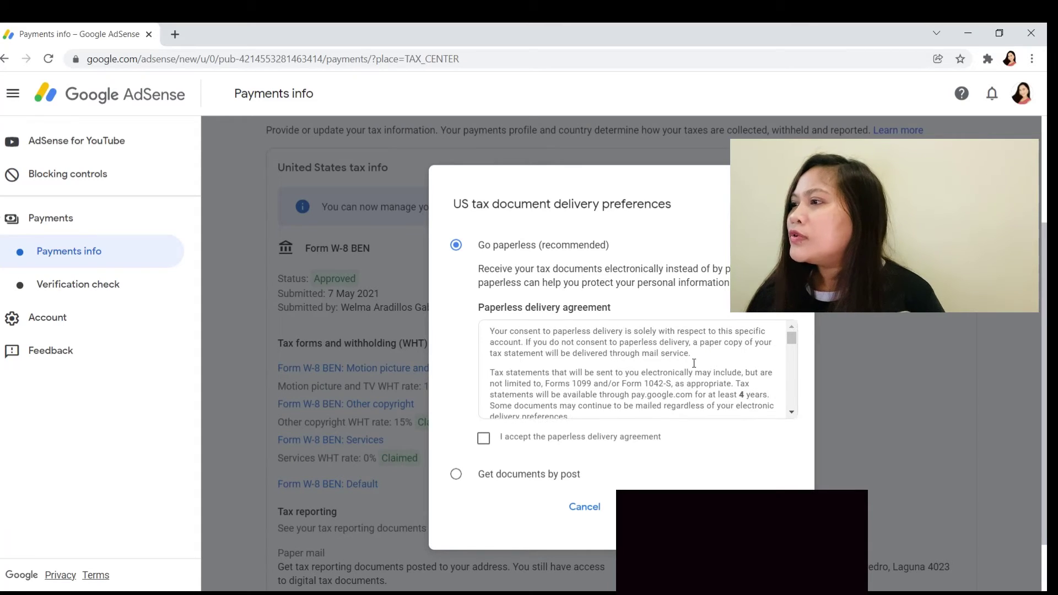
scroll(693, 364, down, 2)
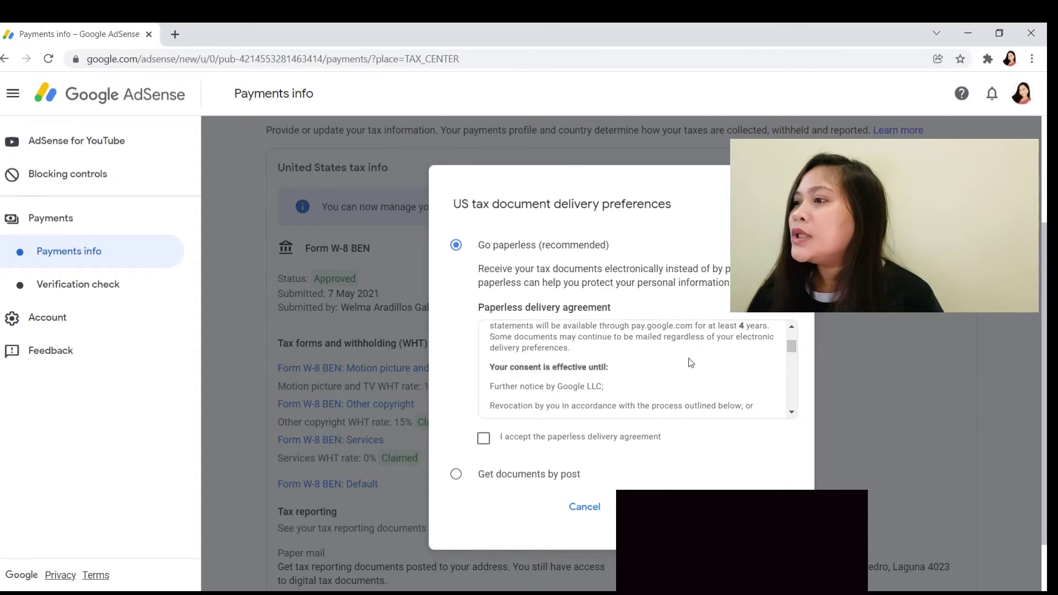
scroll(691, 363, up, 2)
scroll(694, 363, down, 2)
scroll(694, 363, up, 2)
scroll(712, 372, down, 2)
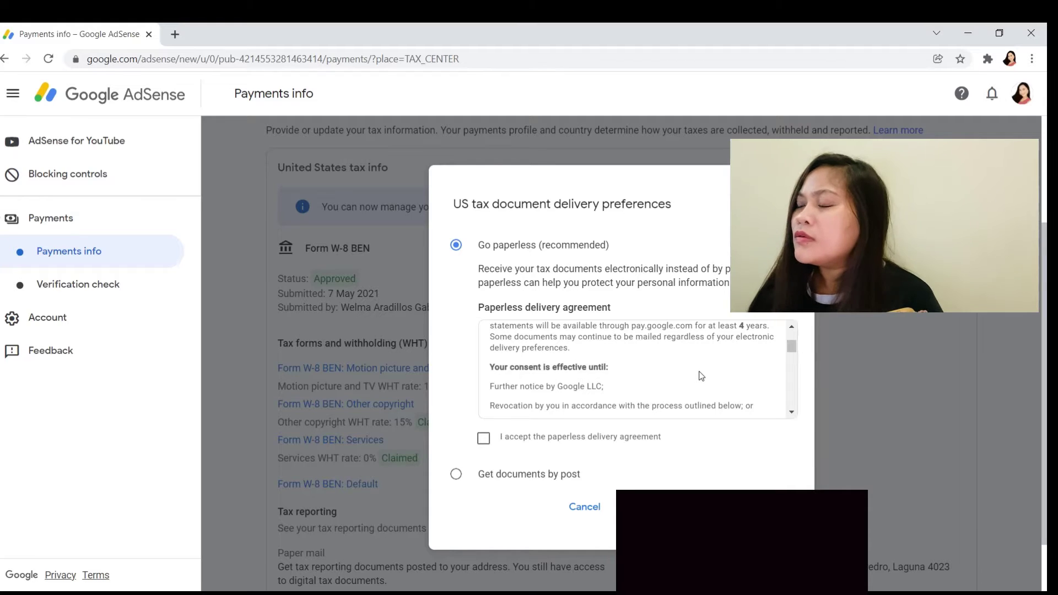
scroll(685, 368, up, 1)
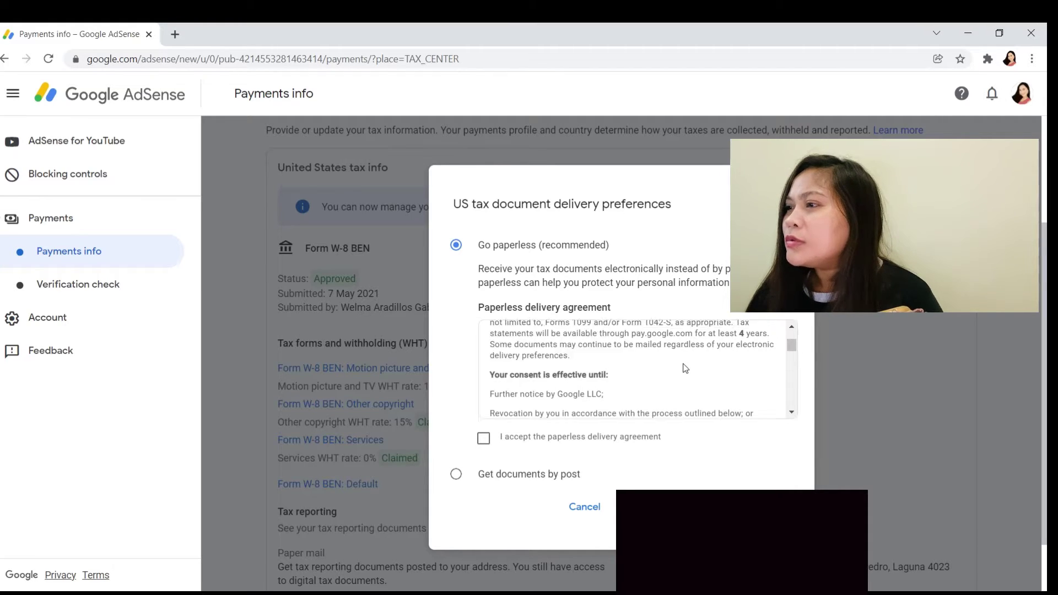
scroll(685, 368, up, 1)
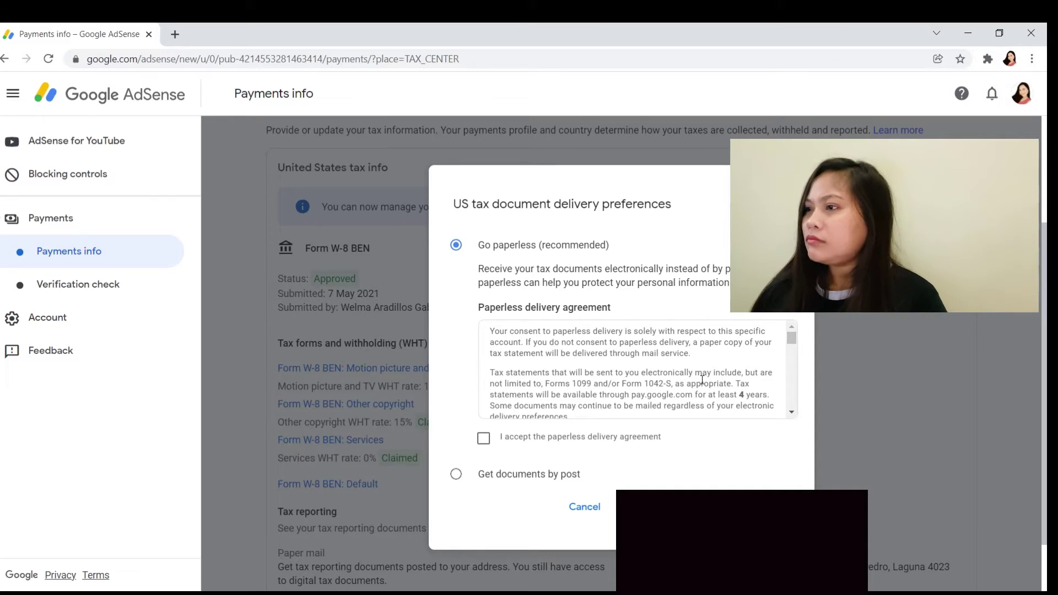
scroll(684, 397, down, 1)
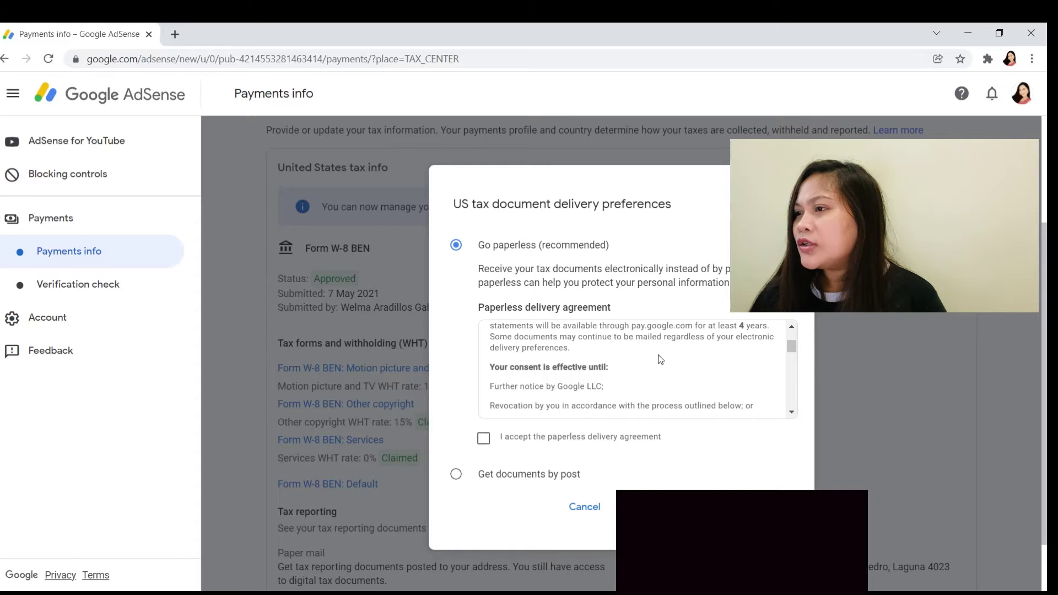
scroll(661, 360, up, 1)
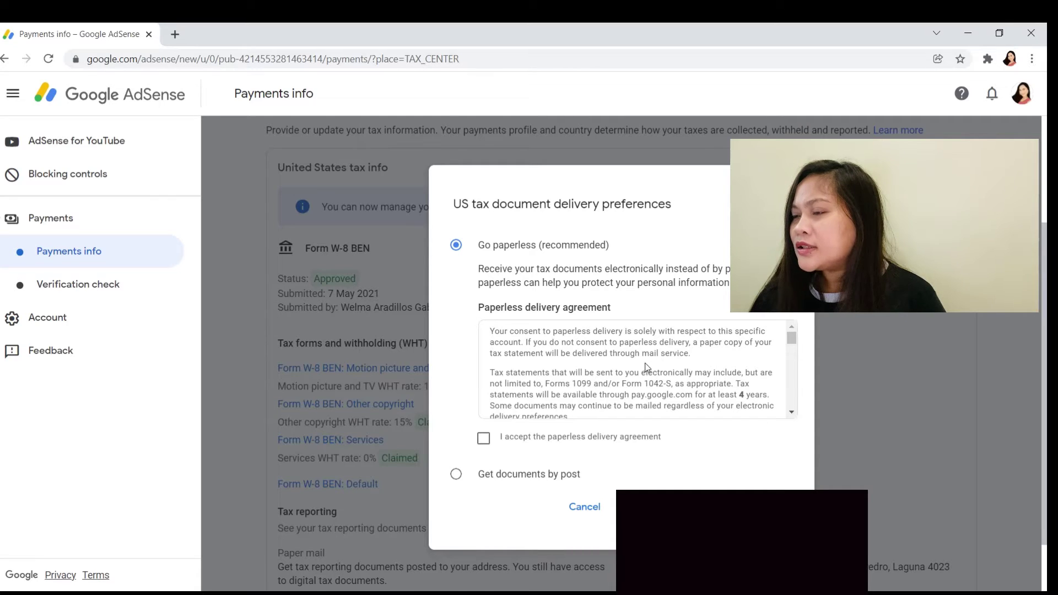
scroll(647, 368, down, 1)
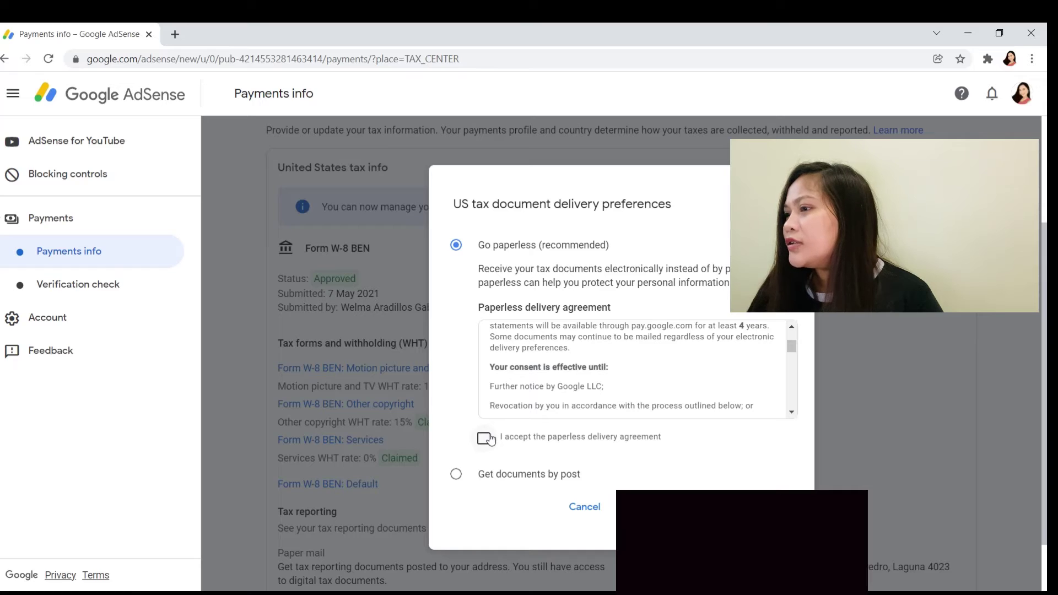
- Accept the paperless delivery agreement and update the US tax document delivery preferences
click(486, 439)
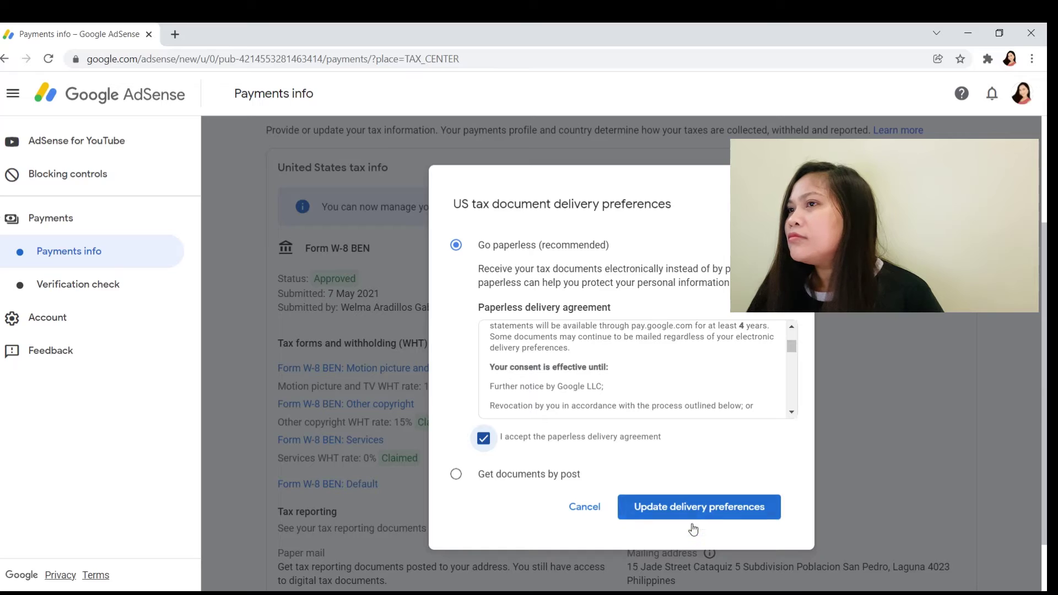
click(693, 514)
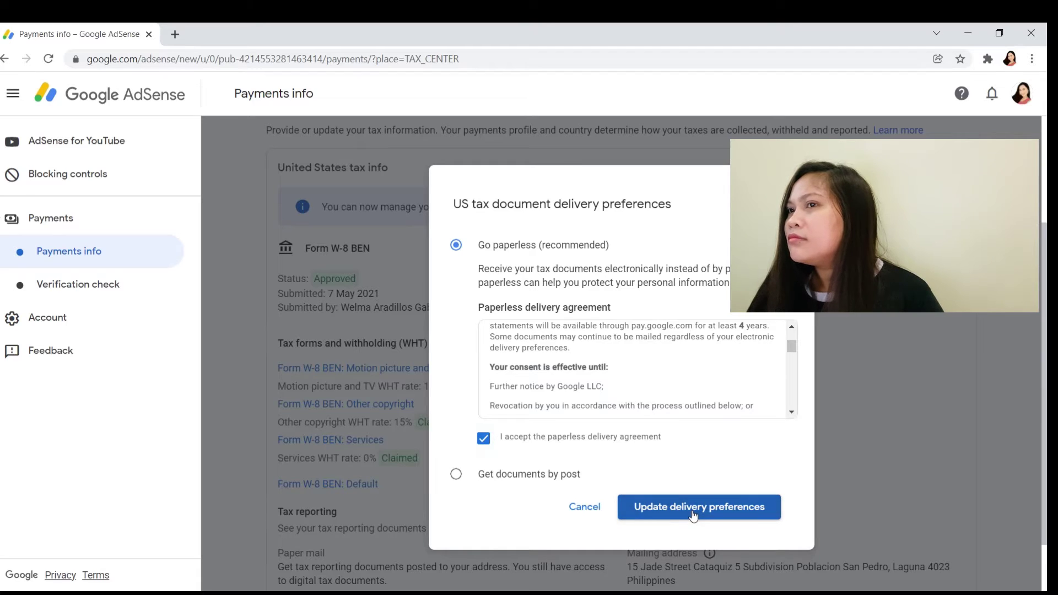